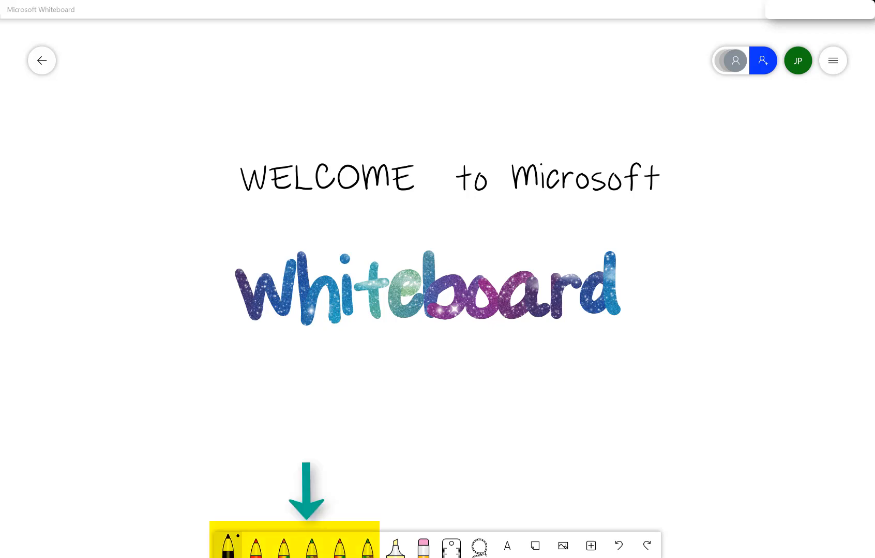
Step: Try out the highlighter and the eraser, and return to the black pen
left_click(396, 551)
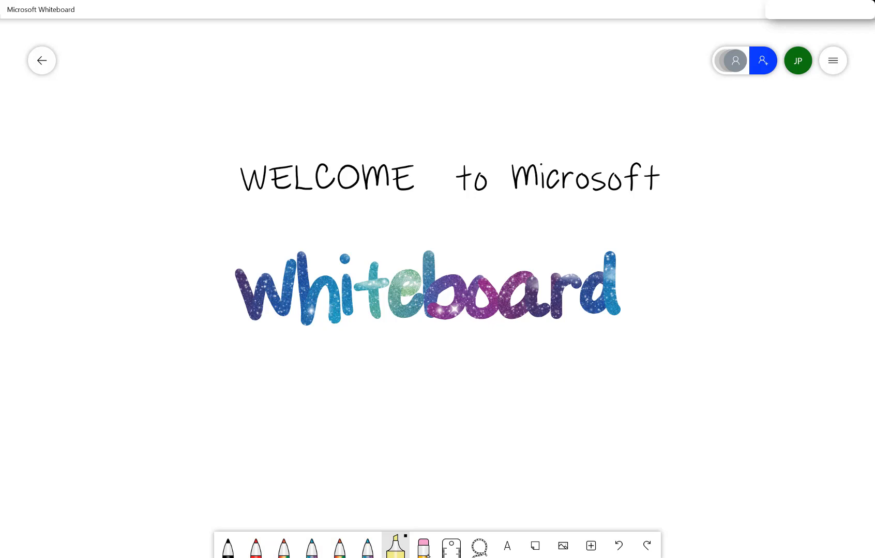
left_click(423, 546)
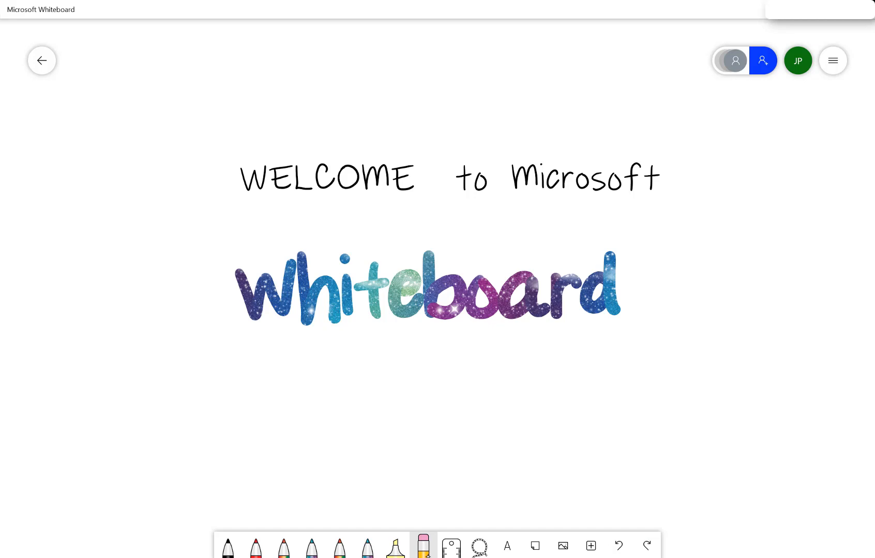
left_click(228, 547)
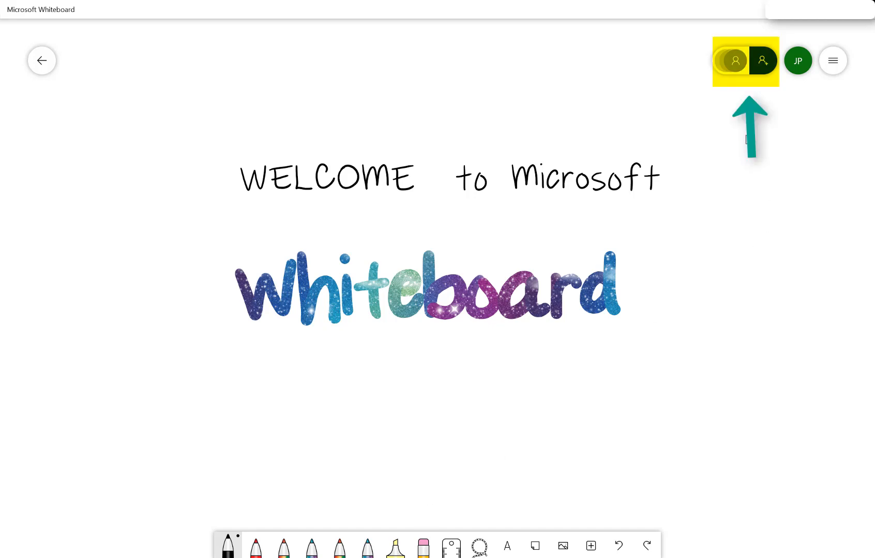
Step: Examine the suggested contacts for inviting people and the whiteboard's settings, closing both without changes
left_click(763, 61)
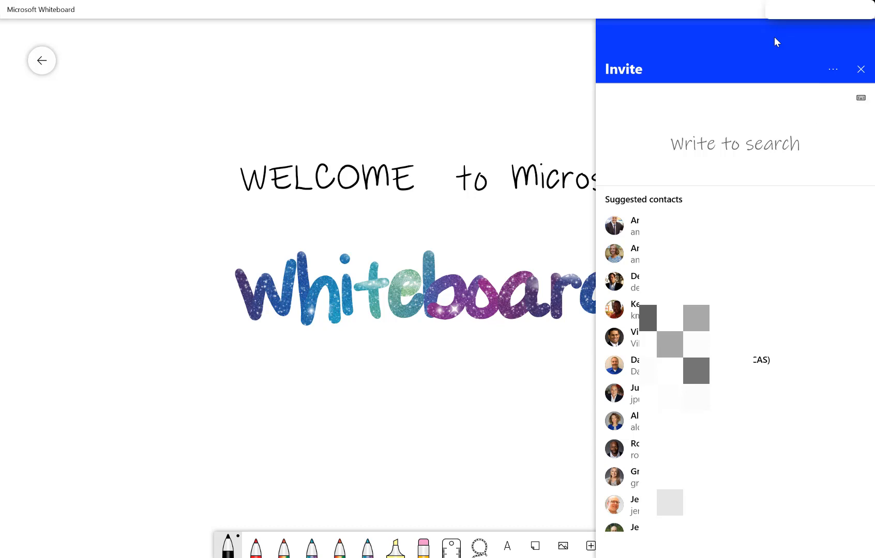
left_click(861, 70)
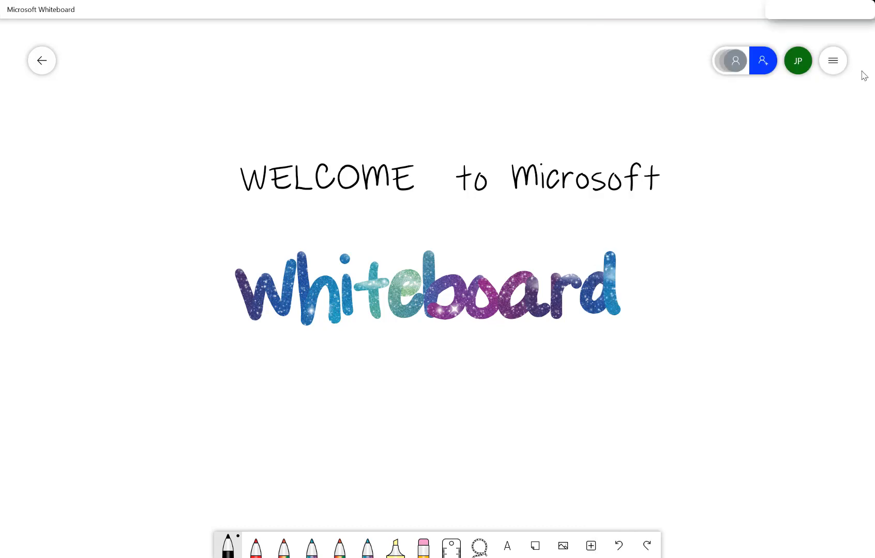
left_click(833, 61)
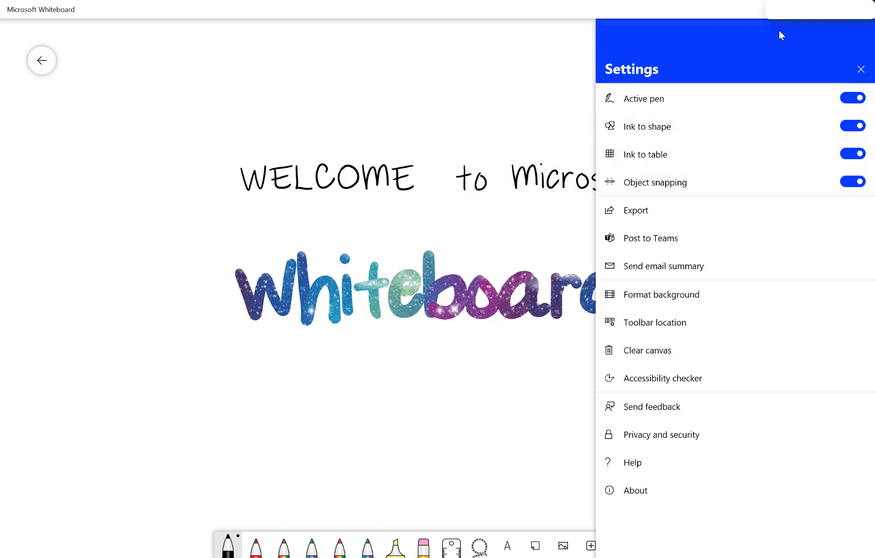
key("Escape")
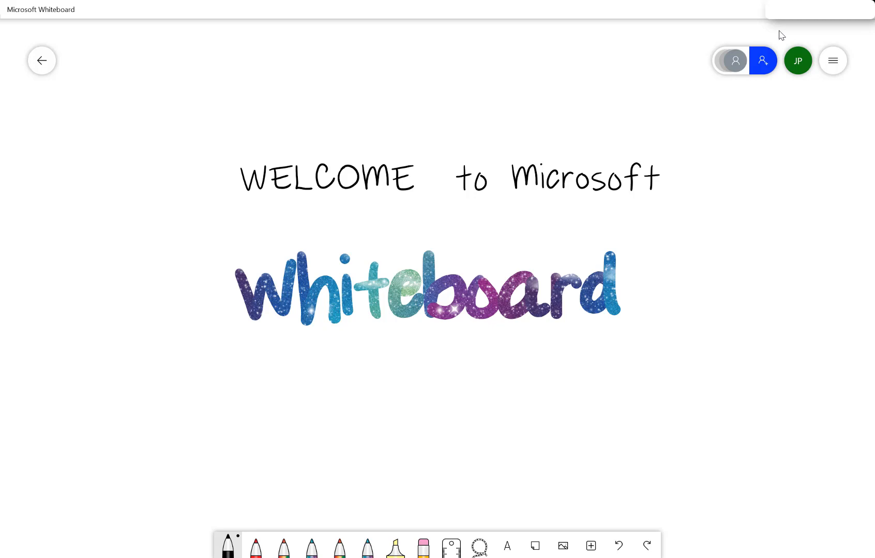
Step: Draw a black rectangle around the whole "WELCOME to Microsoft Whiteboard" title with ink to shape
mouse_move(195, 113)
left_mouse_down()
mouse_move(201, 376)
mouse_move(272, 119)
mouse_move(714, 119)
mouse_move(718, 368)
mouse_move(205, 373)
left_mouse_up()
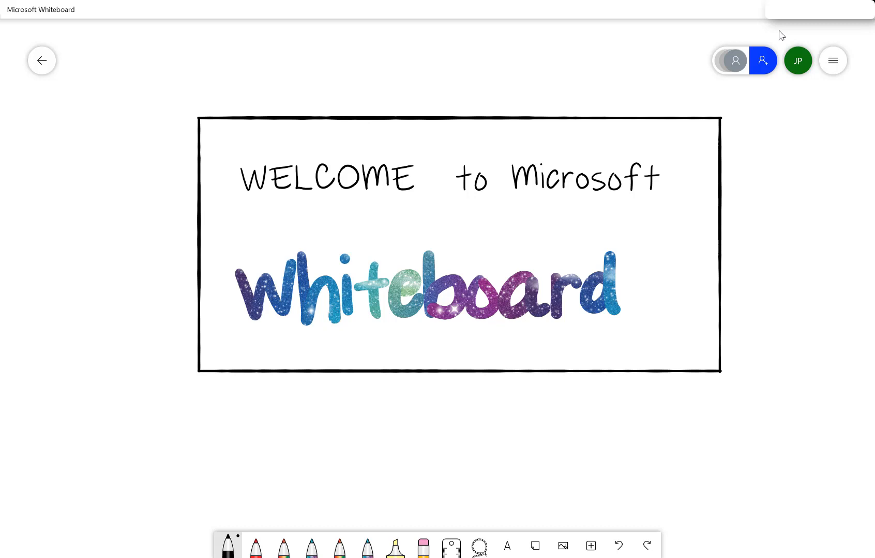
Step: Draw a circle in the empty area below the framed title and handwrite "Microsoft 365" inside it
scroll(781, 35, "down", 3)
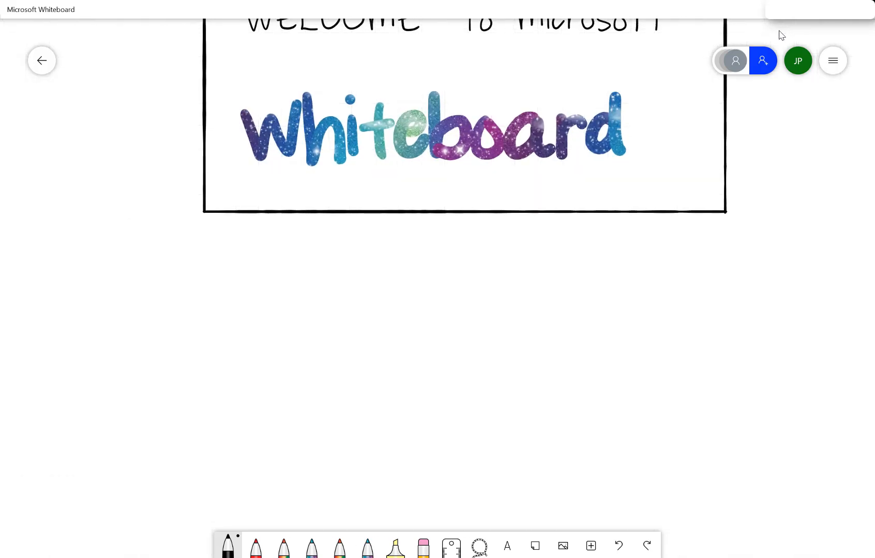
scroll(781, 35, "down", 2)
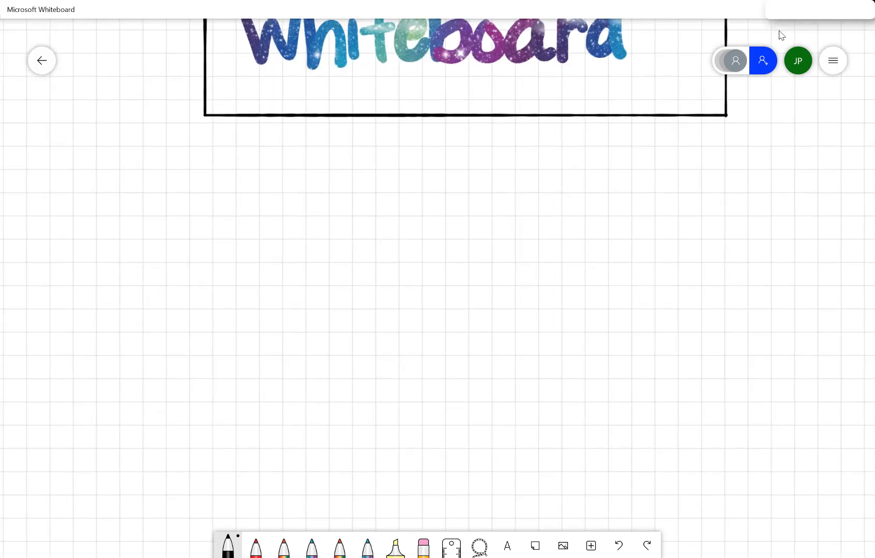
scroll(781, 35, "down", 1)
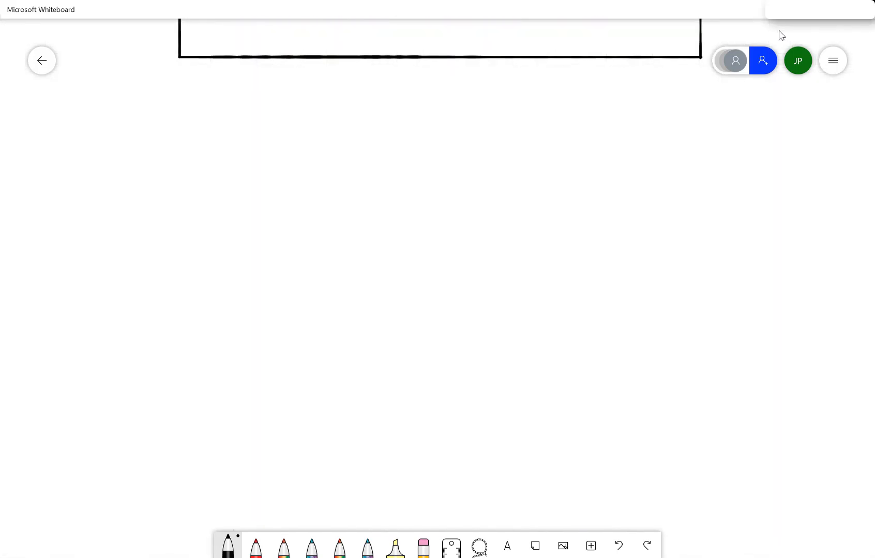
mouse_move(462, 106)
left_mouse_down()
mouse_move(605, 141)
mouse_move(460, 111)
mouse_move(465, 151)
mouse_move(503, 139)
mouse_move(513, 126)
mouse_move(520, 133)
mouse_move(534, 116)
left_mouse_up()
mouse_move(538, 100)
left_mouse_down()
mouse_move(535, 125)
mouse_move(557, 101)
left_mouse_up()
mouse_move(500, 160)
left_mouse_down()
mouse_move(513, 171)
mouse_move(503, 181)
left_mouse_up()
left_click_drag(519, 155, 526, 173)
left_click_drag(538, 147, 538, 168)
left_click_drag(538, 146, 548, 143)
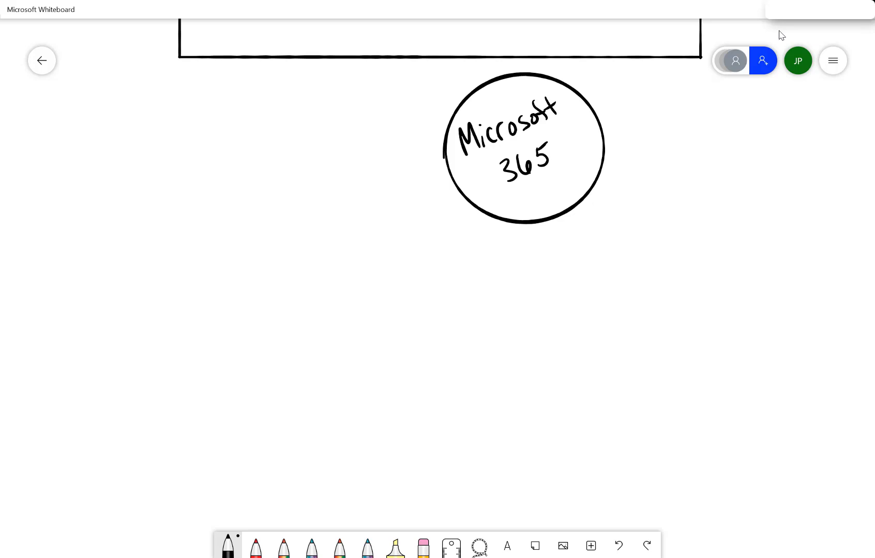
Step: Apply ink beautification to the handwritten words "Microsoft" and "365" in the circle
left_click(507, 126)
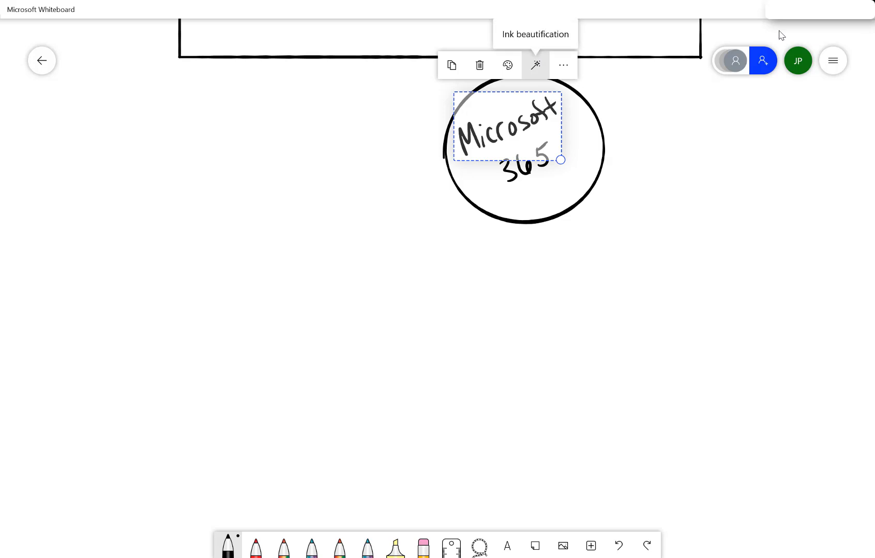
left_click(536, 65)
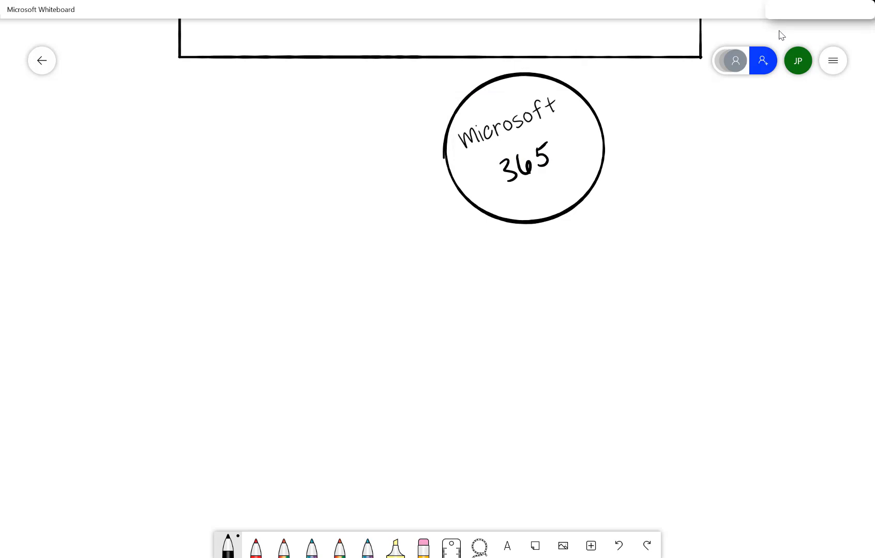
left_click(524, 162)
left_click(552, 110)
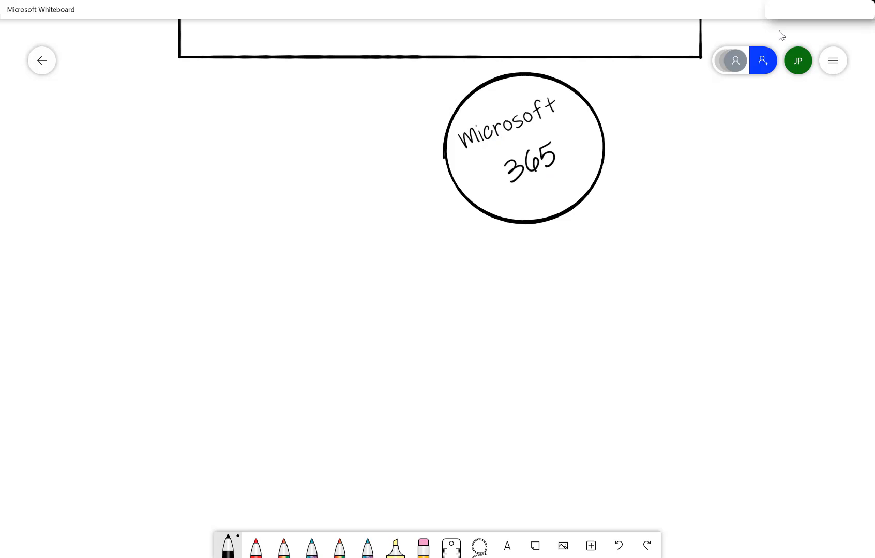
Step: Draw a line from the circle's lower-left edge down to a new triangle
mouse_move(467, 201)
left_mouse_down()
mouse_move(353, 294)
mouse_move(279, 393)
left_mouse_up()
left_click_drag(355, 296, 397, 385)
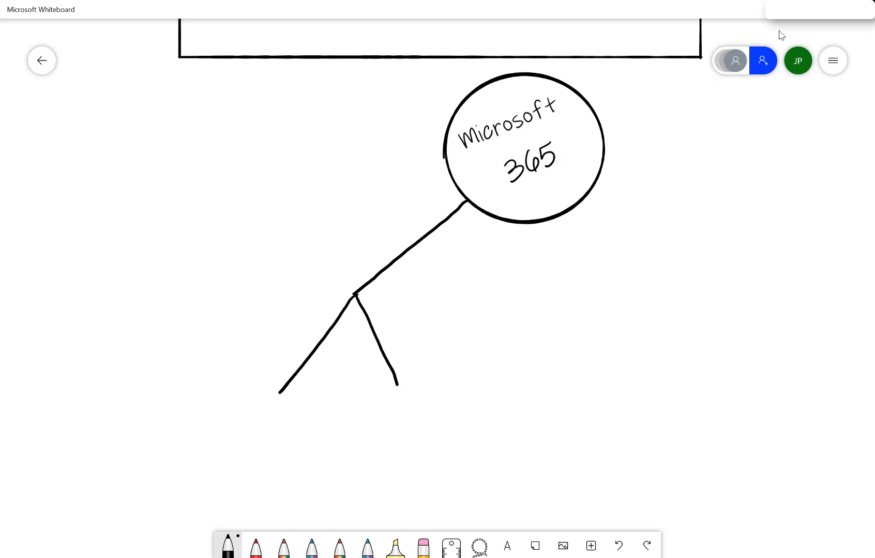
left_click_drag(279, 393, 402, 385)
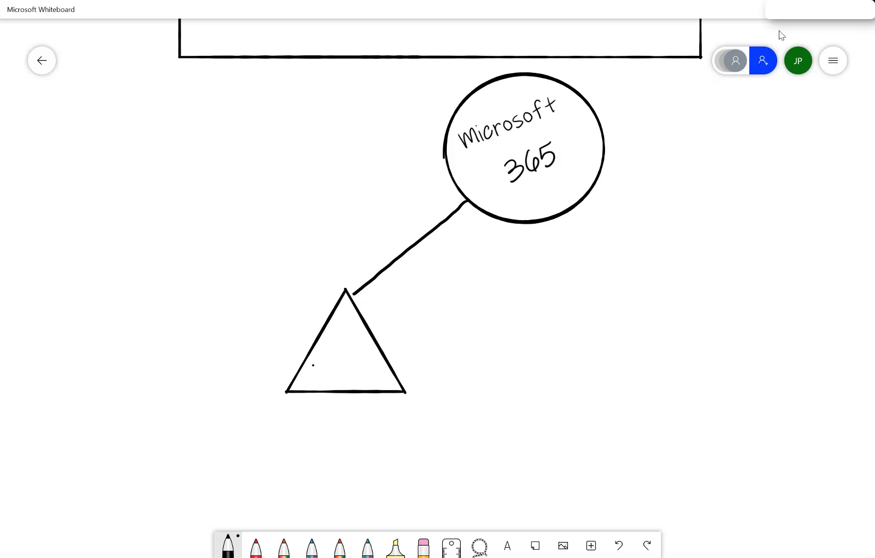
Step: Handwrite "EMS" inside the first triangle and apply ink beautification to it
mouse_move(312, 363)
left_mouse_down()
mouse_move(333, 380)
mouse_move(327, 368)
left_mouse_up()
mouse_move(309, 366)
left_mouse_down()
mouse_move(320, 359)
mouse_move(333, 379)
mouse_move(345, 371)
left_mouse_up()
left_click(350, 347)
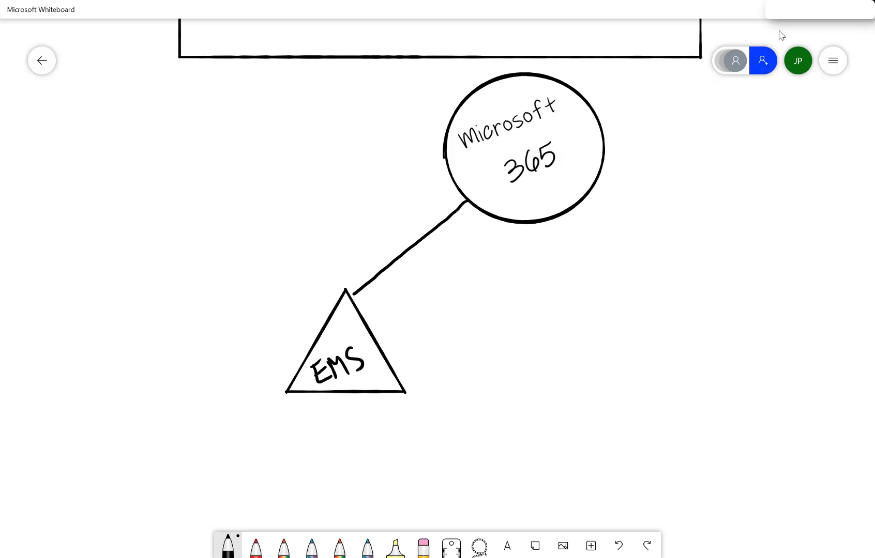
left_click(337, 365)
left_click(365, 315)
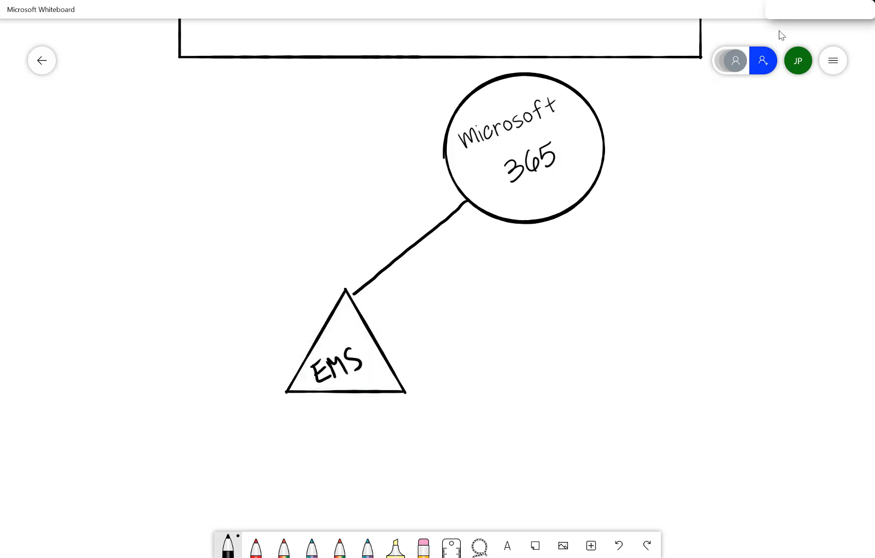
Step: Draw a line from the bottom of the circle down to a second triangle beside the EMS one
mouse_move(519, 222)
left_mouse_down()
mouse_move(527, 298)
mouse_move(443, 411)
left_mouse_up()
left_click_drag(526, 298, 586, 404)
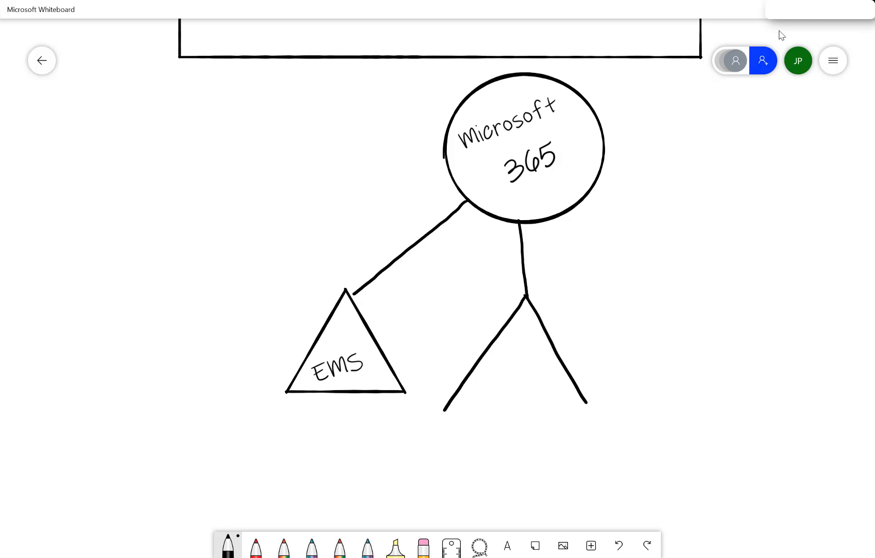
left_click_drag(444, 411, 582, 402)
Step: Handwrite "Office 365" inside the second triangle and apply ink beautification to both words
mouse_move(501, 357)
left_mouse_down()
mouse_move(503, 368)
mouse_move(522, 356)
left_mouse_up()
left_click_drag(526, 354, 535, 357)
left_click_drag(540, 349, 546, 352)
mouse_move(504, 384)
left_mouse_down()
mouse_move(512, 399)
mouse_move(537, 393)
left_mouse_up()
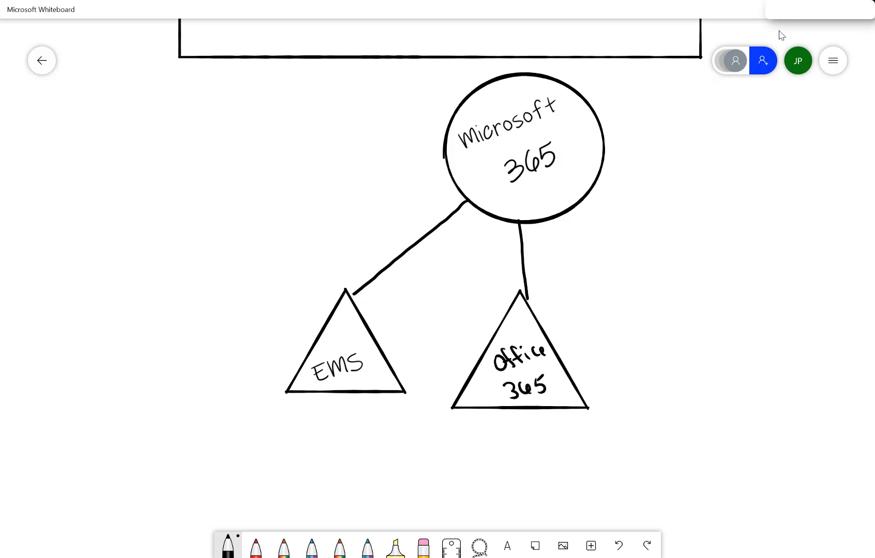
left_click_drag(519, 358, 519, 354)
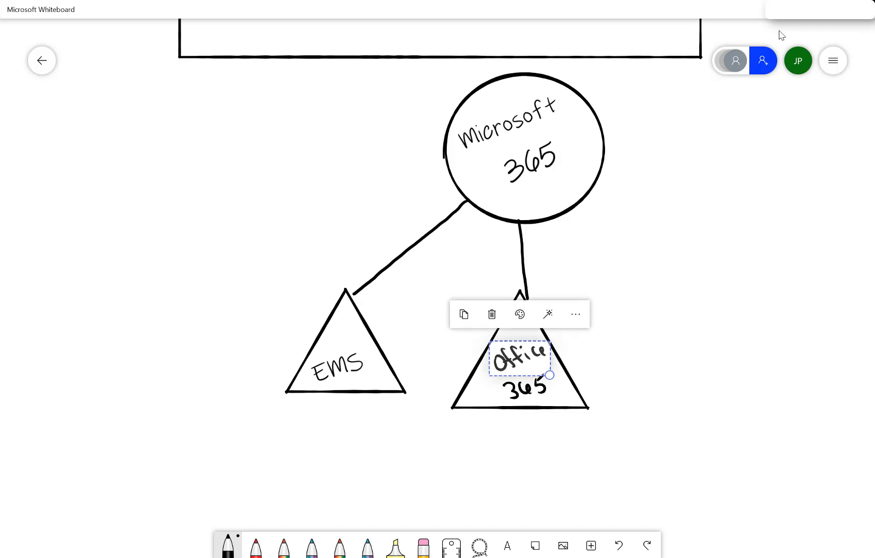
left_click(635, 351)
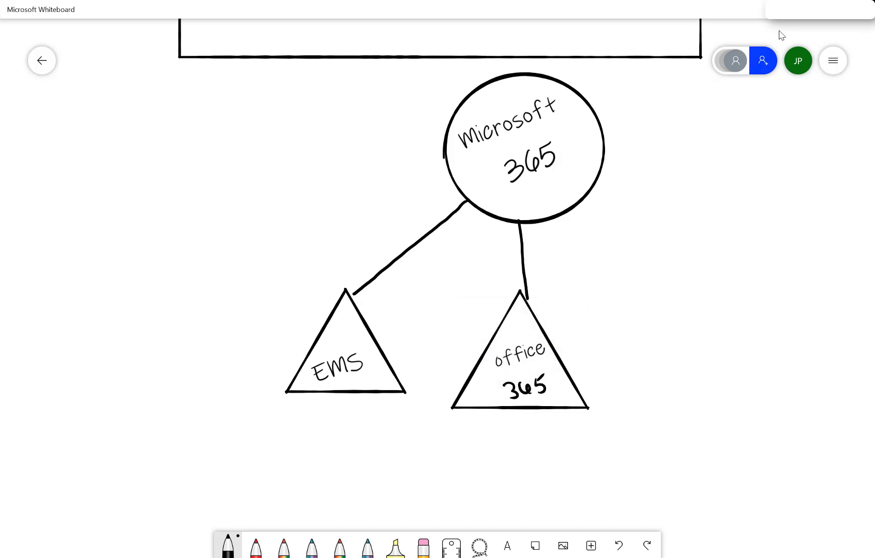
left_click(524, 389)
left_click(550, 340)
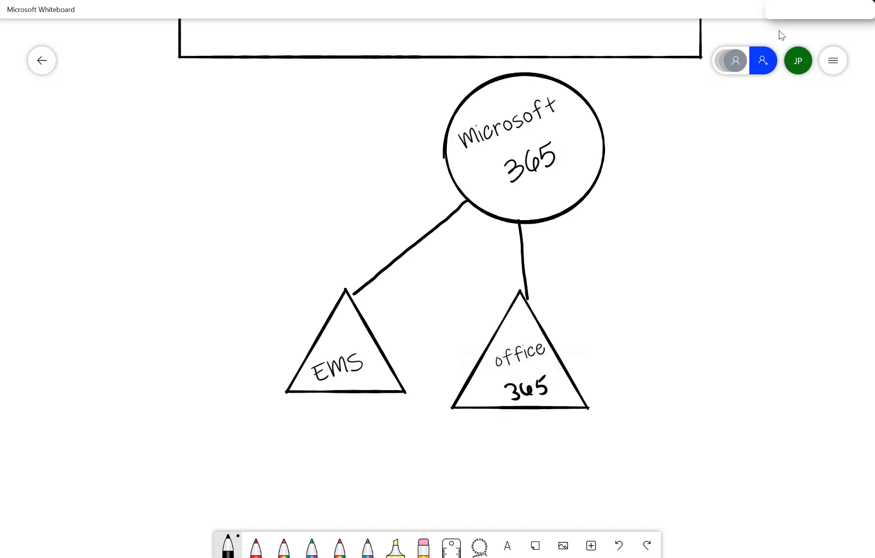
Step: Draw a line from the circle's lower-right edge down to a third triangle
mouse_move(576, 207)
left_mouse_down()
mouse_move(685, 317)
mouse_move(652, 420)
left_mouse_up()
left_click_drag(685, 317, 764, 421)
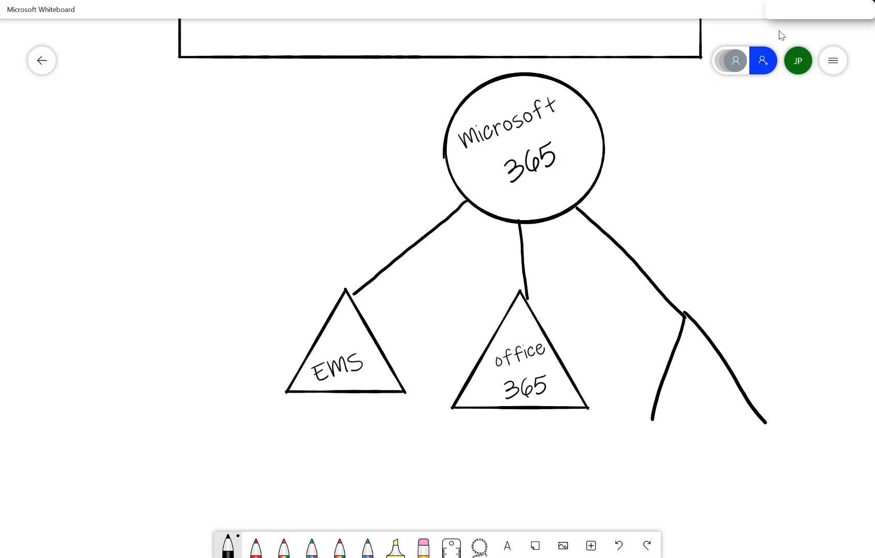
left_click_drag(652, 421, 759, 421)
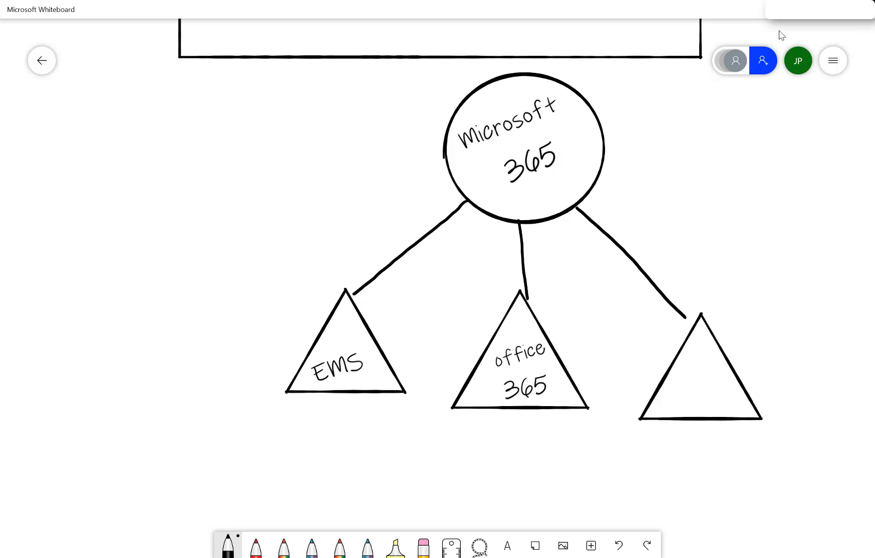
Step: Handwrite "Windows" inside the third triangle and apply ink beautification to it
mouse_move(662, 391)
left_mouse_down()
mouse_move(676, 390)
mouse_move(682, 401)
mouse_move(724, 374)
mouse_move(724, 387)
left_mouse_up()
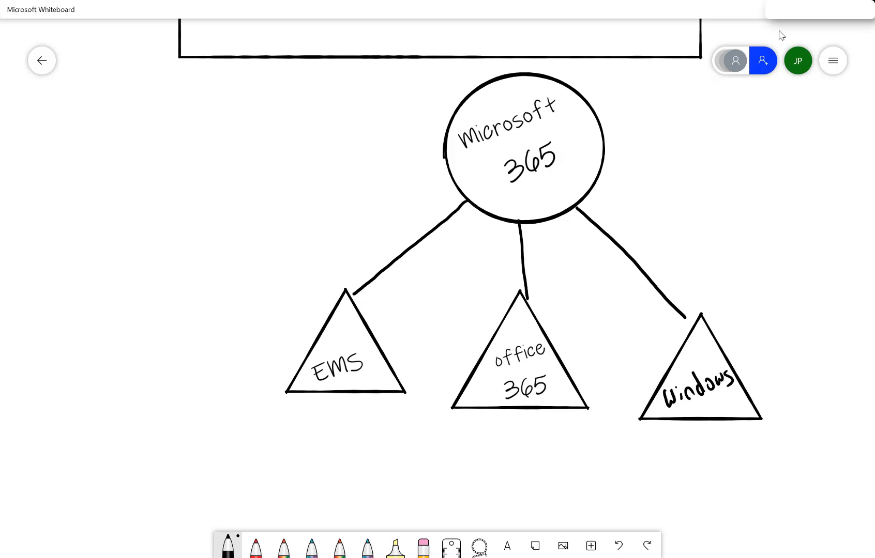
left_click(697, 387)
left_click(723, 338)
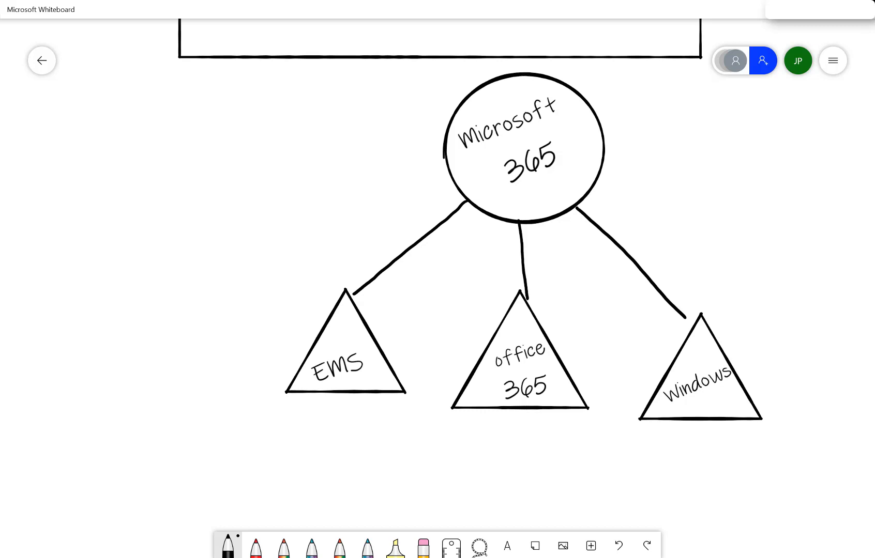
Step: Draw a large rectangle in the empty area below and to the left of the EMS triangle
scroll(437, 289, "down", 6)
scroll(437, 288, "left", 4)
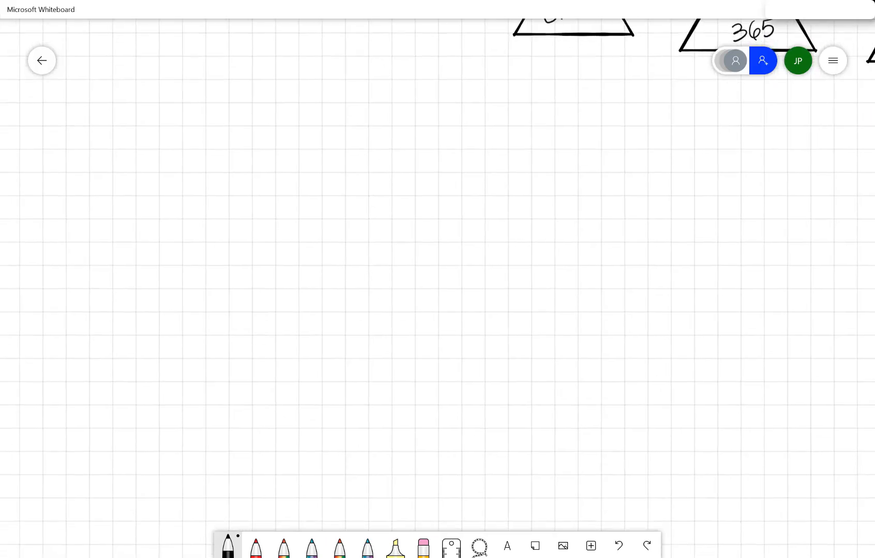
scroll(438, 288, "up", 1)
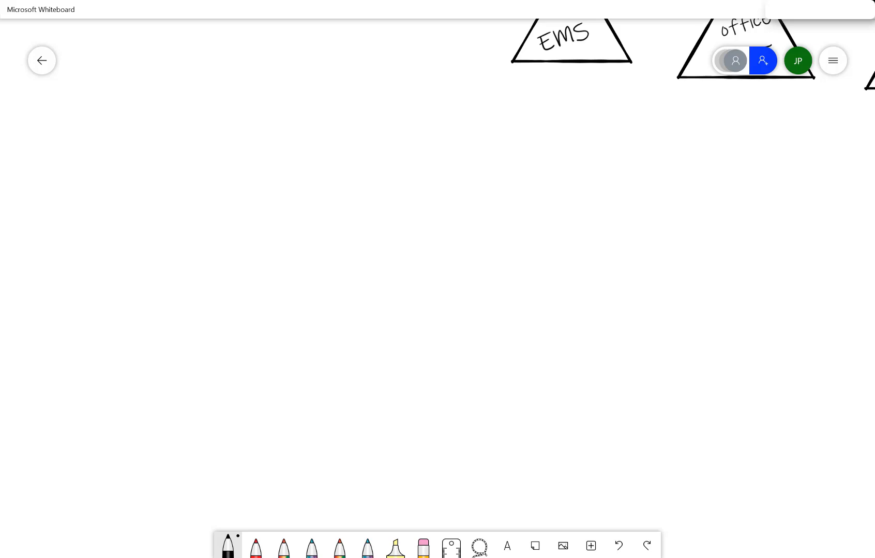
left_click_drag(119, 123, 150, 501)
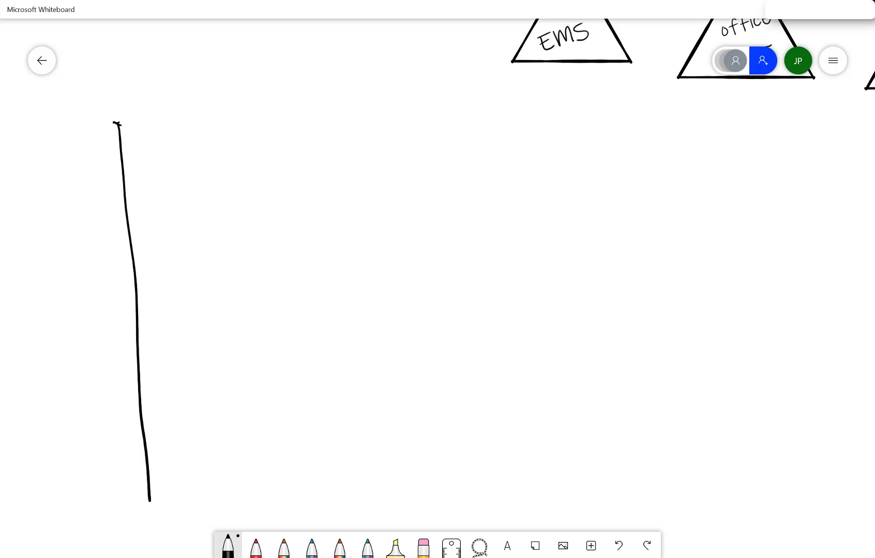
mouse_move(114, 123)
left_mouse_down()
mouse_move(528, 134)
mouse_move(681, 234)
mouse_move(703, 488)
mouse_move(147, 500)
left_mouse_up()
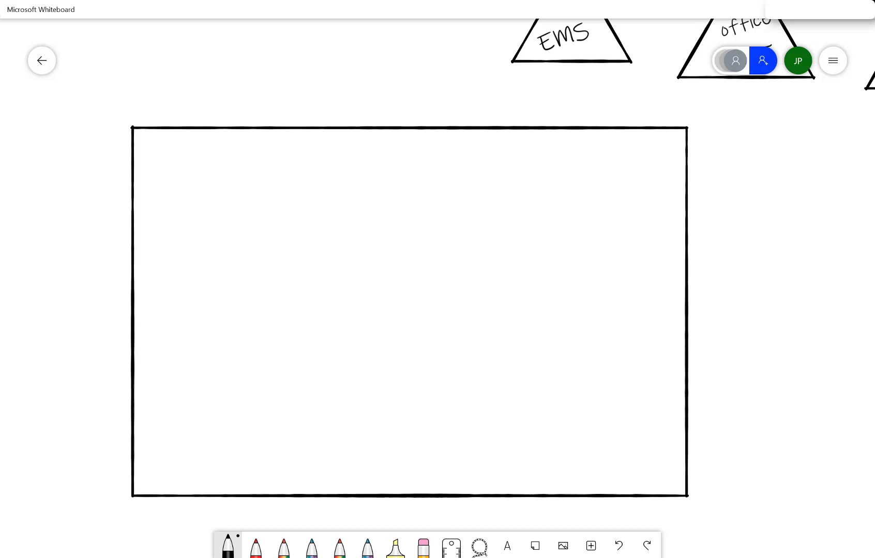
Step: Draw three horizontal lines across the large rectangle to turn it into a four-row table
left_click_drag(134, 278, 684, 264)
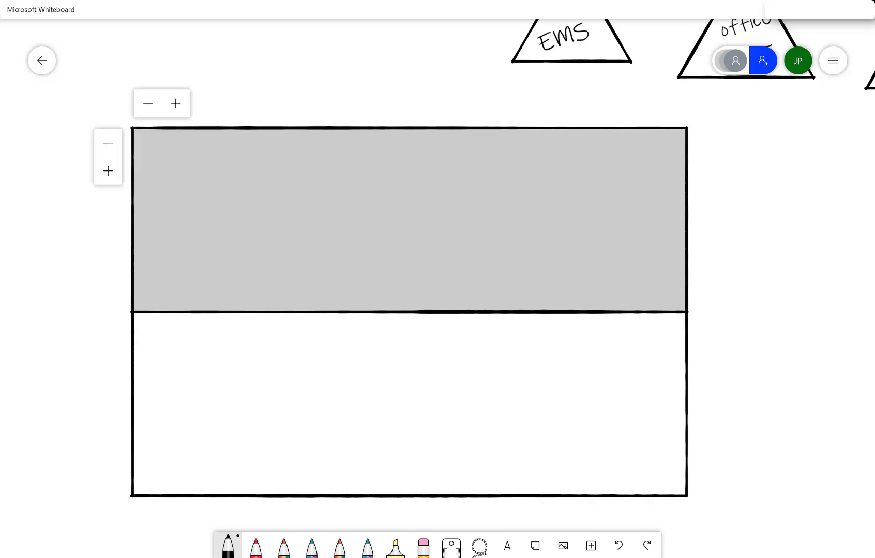
mouse_move(124, 381)
left_mouse_down()
mouse_move(542, 360)
mouse_move(690, 367)
left_mouse_up()
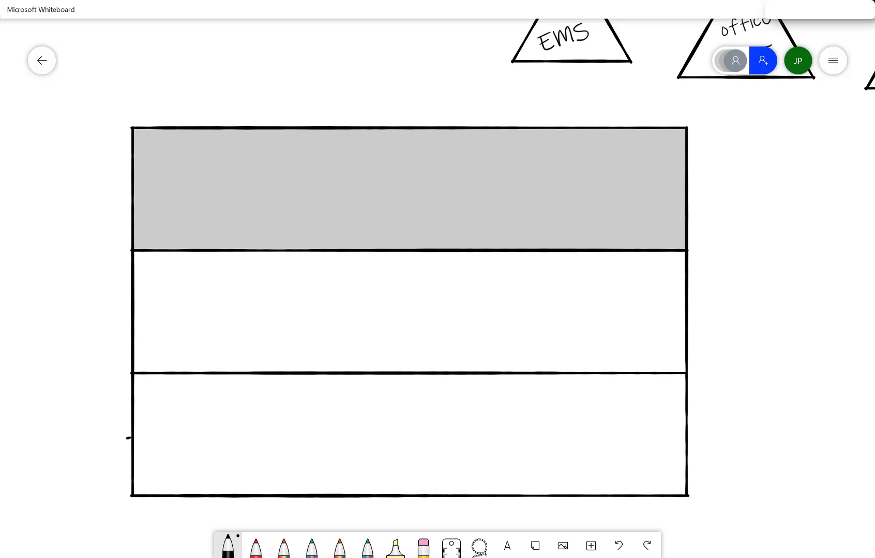
mouse_move(128, 438)
left_mouse_down()
mouse_move(420, 430)
mouse_move(686, 445)
left_mouse_up()
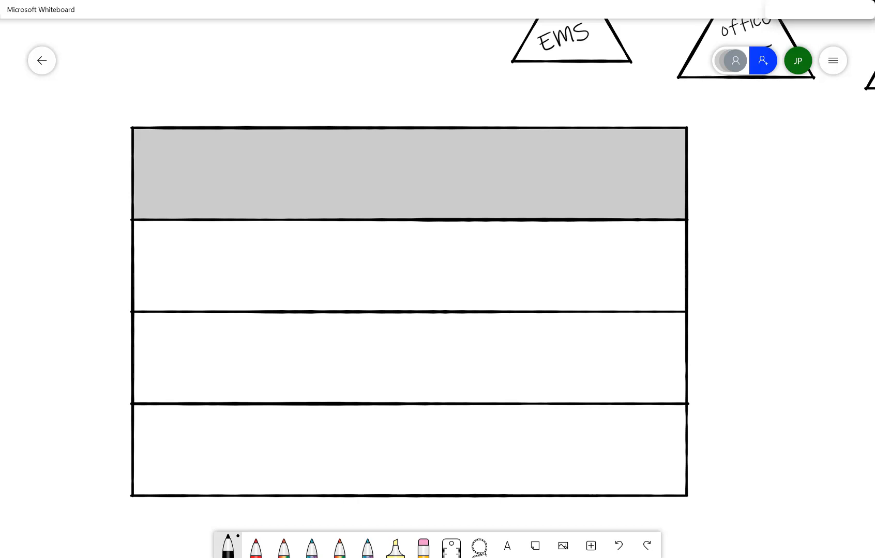
Step: Draw two vertical lines down through the four-row table to divide it into three columns
mouse_move(235, 128)
left_mouse_down()
mouse_move(246, 186)
mouse_move(242, 505)
left_mouse_up()
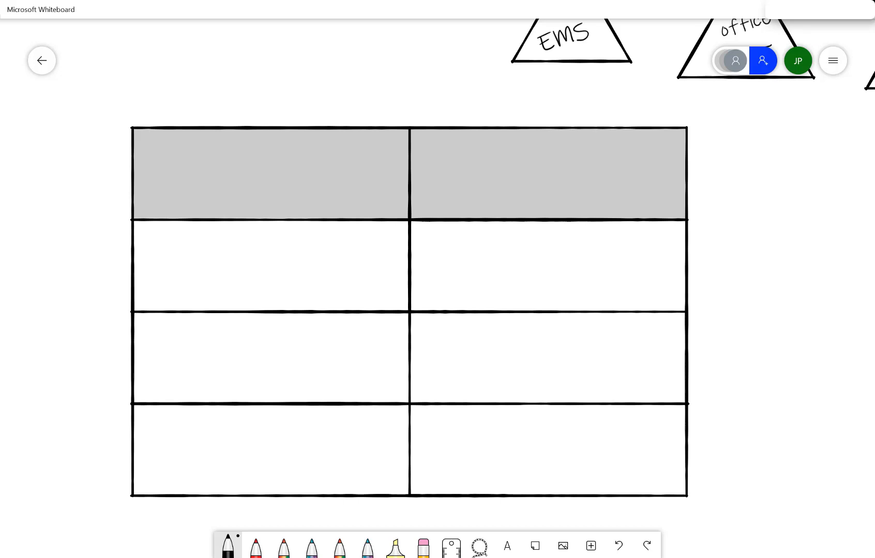
left_click_drag(548, 128, 566, 501)
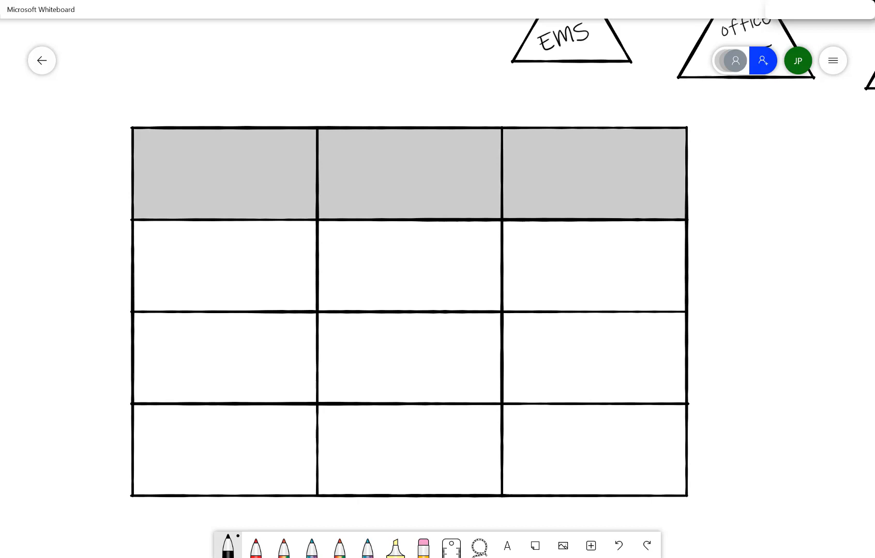
Step: Handwrite "waterproof" in the first cell below the table's header row and apply ink beautification to it
left_click_drag(143, 283, 171, 294)
mouse_move(174, 270)
left_mouse_down()
mouse_move(177, 291)
mouse_move(184, 273)
left_mouse_up()
left_click_drag(189, 272, 197, 275)
mouse_move(197, 282)
left_mouse_down()
mouse_move(203, 266)
mouse_move(218, 280)
mouse_move(228, 252)
mouse_move(243, 248)
mouse_move(247, 259)
mouse_move(255, 241)
left_mouse_up()
left_click(214, 200)
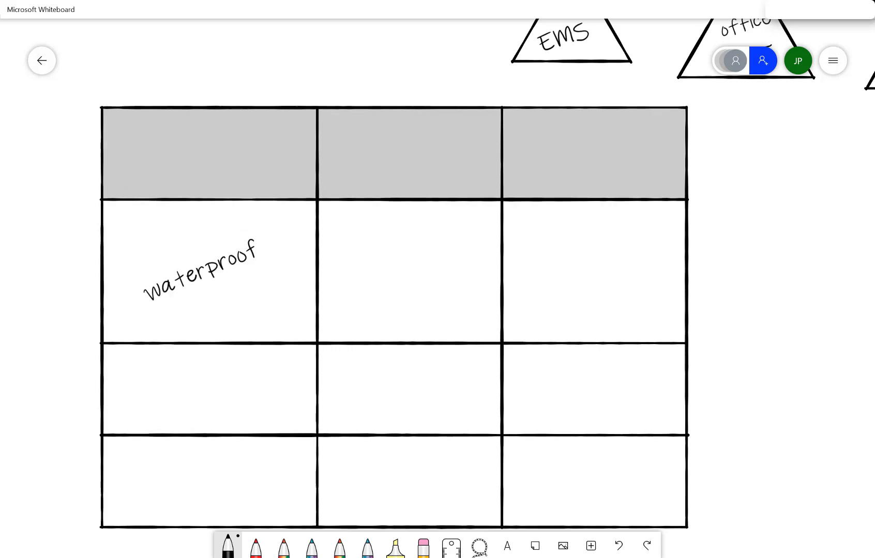
Step: Handwrite "Brand 1" in the middle header cell of the table and beautify the handwriting
left_click_drag(336, 149, 349, 177)
mouse_move(335, 149)
left_mouse_down()
mouse_move(350, 174)
mouse_move(372, 151)
mouse_move(408, 165)
left_mouse_up()
mouse_move(418, 144)
left_mouse_down()
mouse_move(411, 152)
mouse_move(427, 206)
left_mouse_up()
left_click(379, 155)
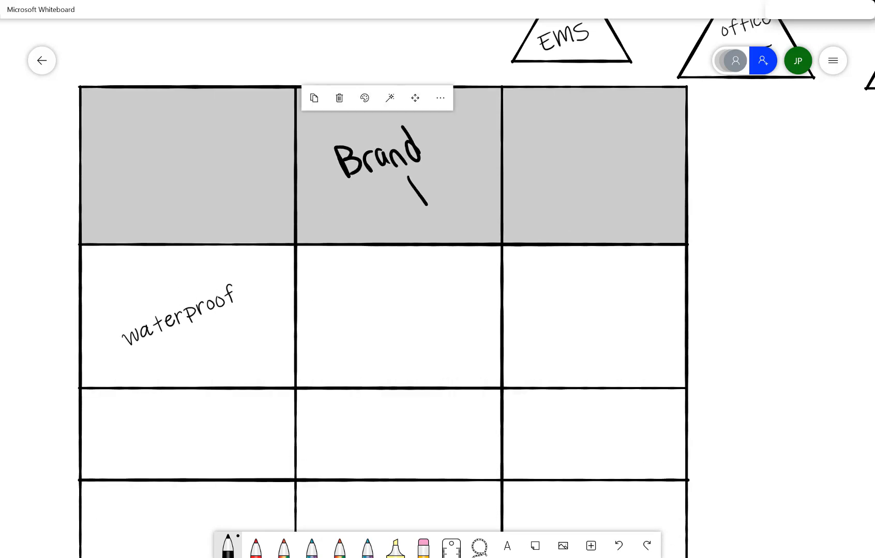
left_click(390, 93)
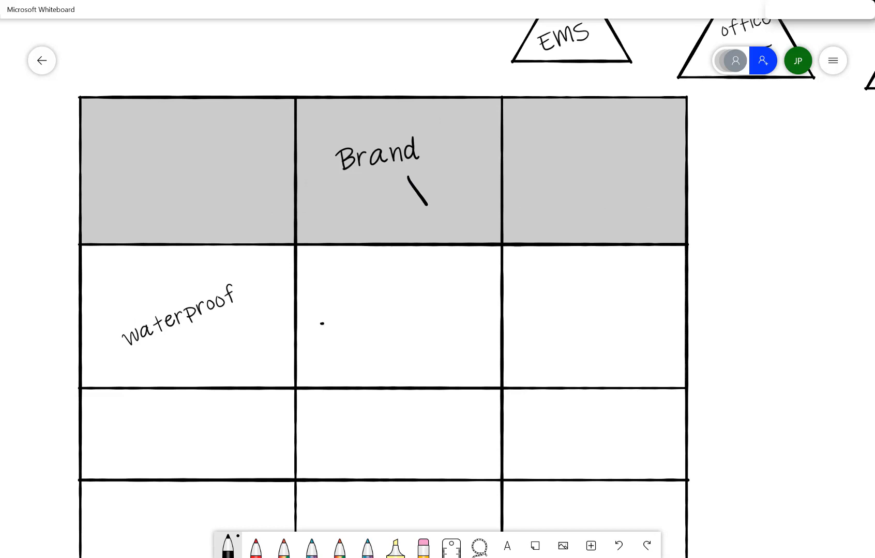
Step: Handwrite "yes" in the cell below the "Brand 1" header and beautify the word
left_click_drag(321, 324, 356, 355)
left_click_drag(361, 310, 347, 336)
mouse_move(349, 331)
left_mouse_down()
mouse_move(367, 322)
mouse_move(362, 331)
left_mouse_up()
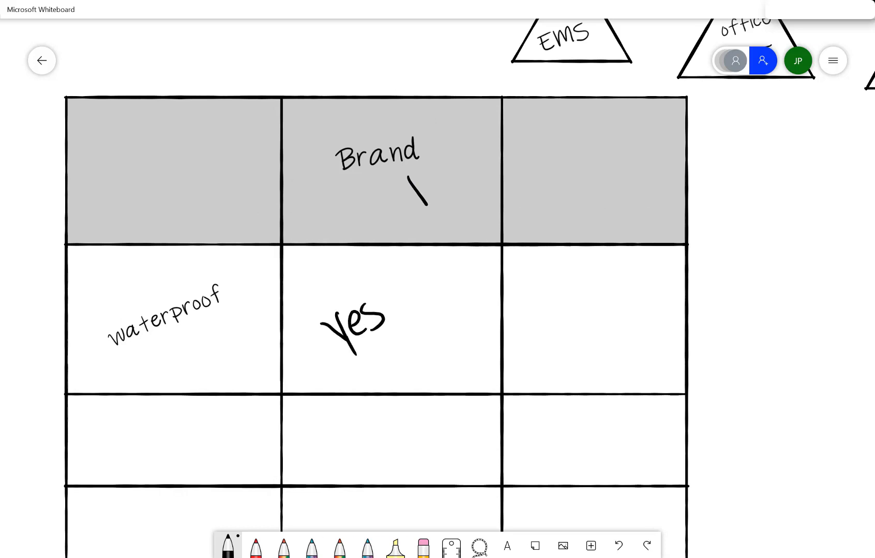
left_click(354, 328)
left_click(365, 271)
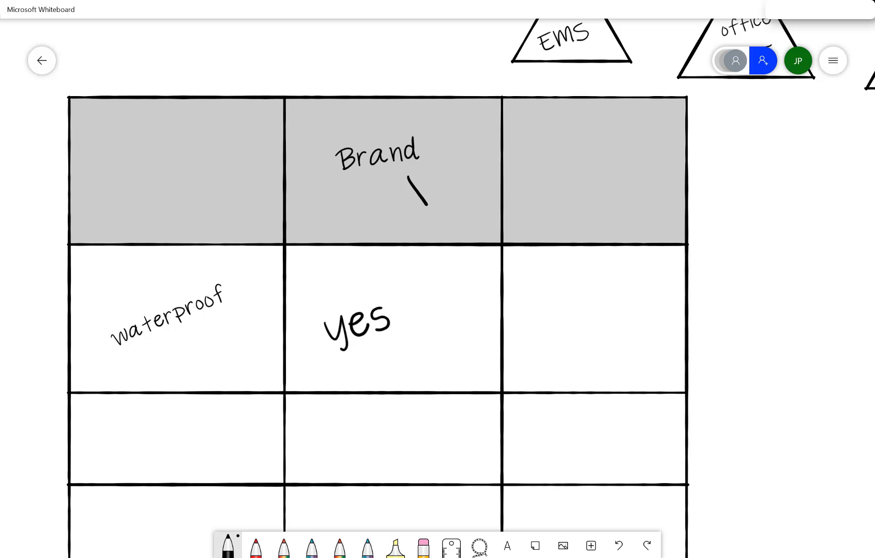
Step: Add a yellow sticky note in the empty area below the table
scroll(438, 289, "down", 10)
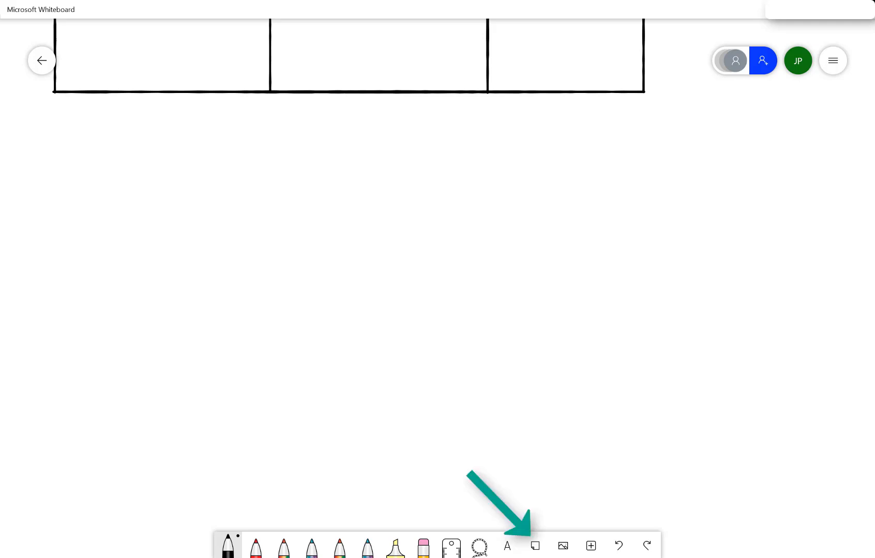
left_click(535, 545)
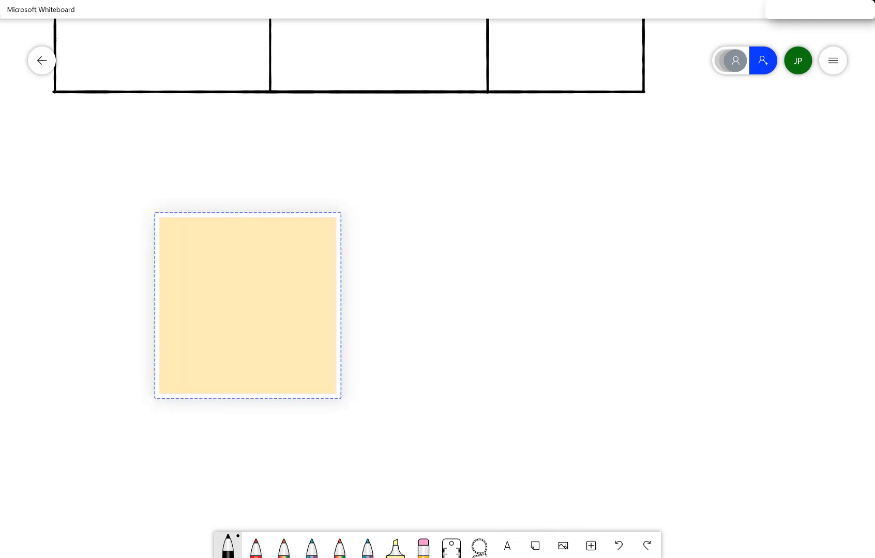
left_click_drag(248, 306, 218, 296)
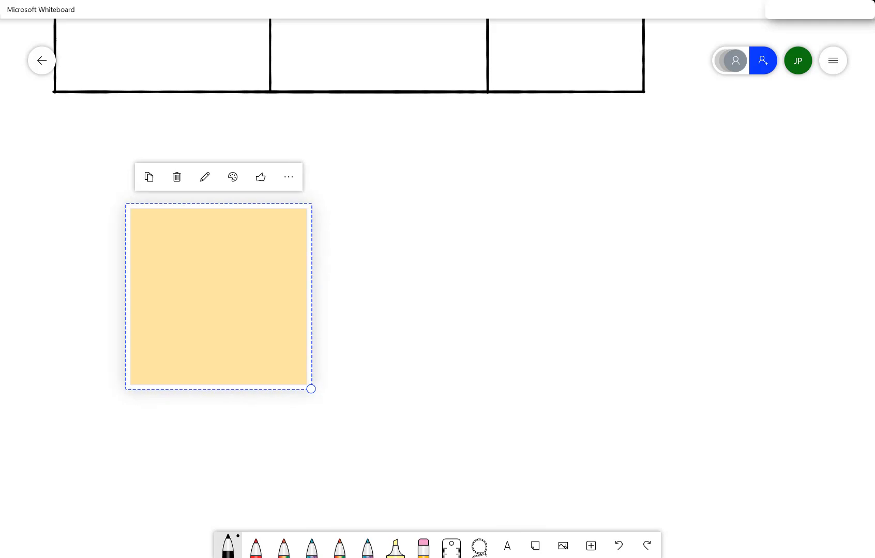
Step: Handwrite "Great Idea" on the sticky note in two lines and beautify the ink
mouse_move(138, 283)
left_mouse_down()
mouse_move(154, 302)
mouse_move(158, 279)
mouse_move(173, 293)
mouse_move(170, 274)
mouse_move(201, 261)
mouse_move(200, 240)
left_mouse_up()
mouse_move(168, 323)
left_mouse_down()
mouse_move(201, 357)
mouse_move(187, 313)
left_mouse_up()
mouse_move(188, 332)
left_mouse_down()
mouse_move(221, 298)
mouse_move(247, 293)
left_mouse_up()
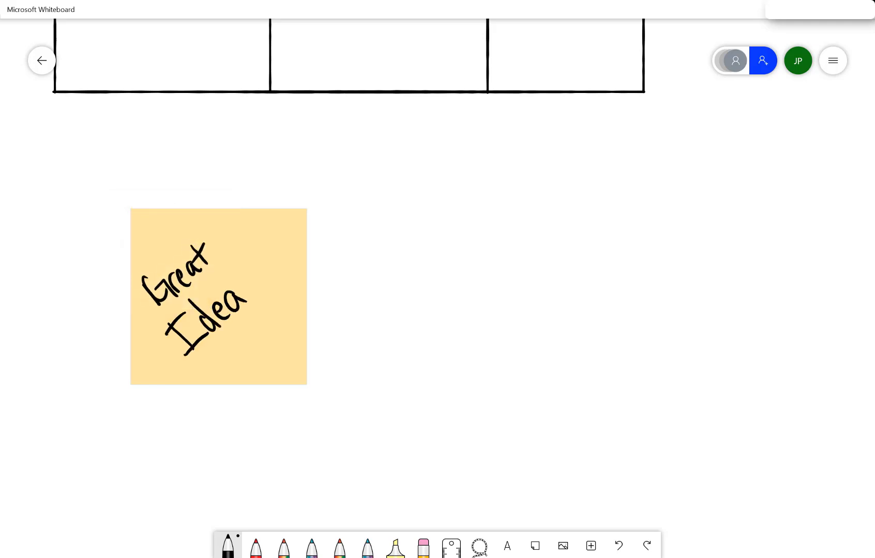
left_click(231, 262)
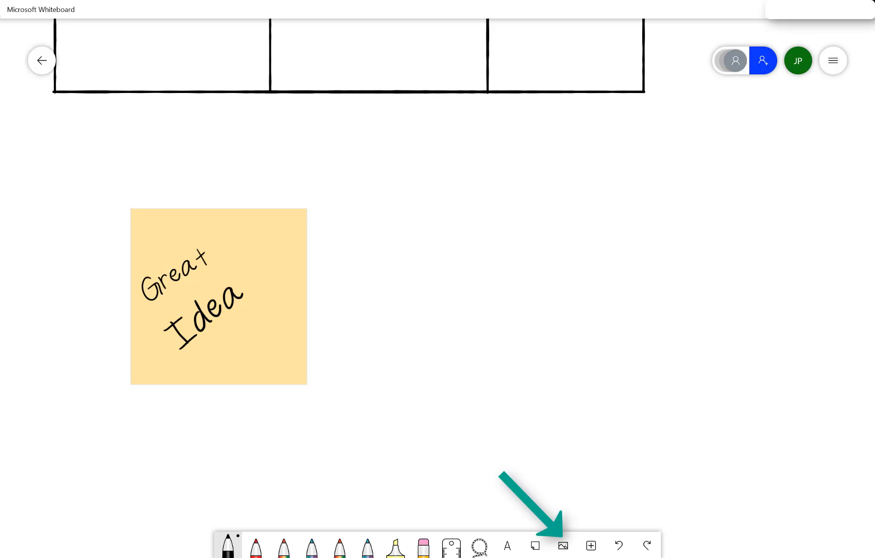
Step: Search Bing images for a handwritten "sun" and insert the picture of the sunset reflected on the sea
left_click(563, 546)
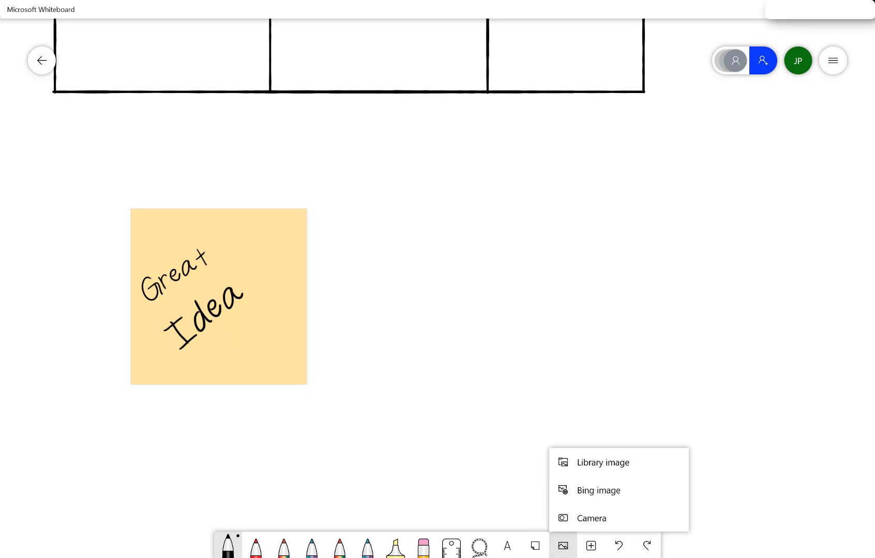
left_click(598, 490)
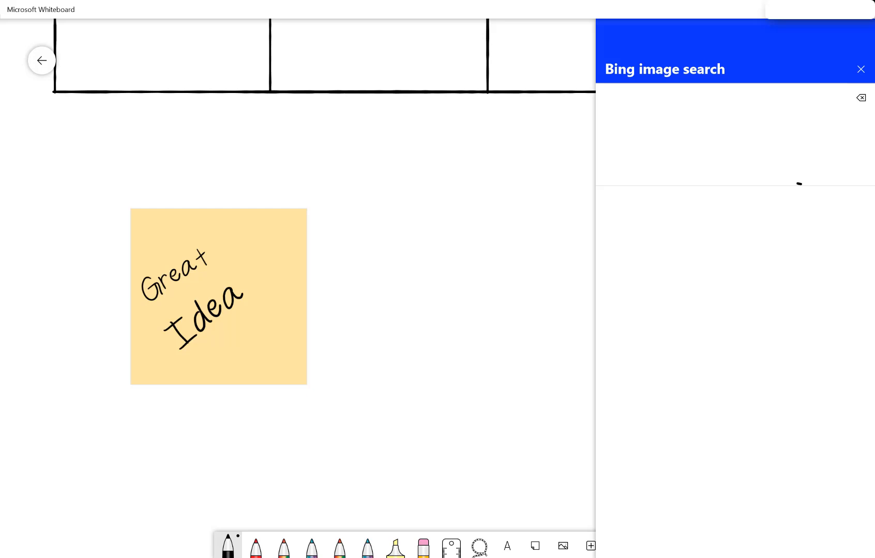
left_click_drag(692, 132, 678, 154)
left_click_drag(725, 157, 742, 157)
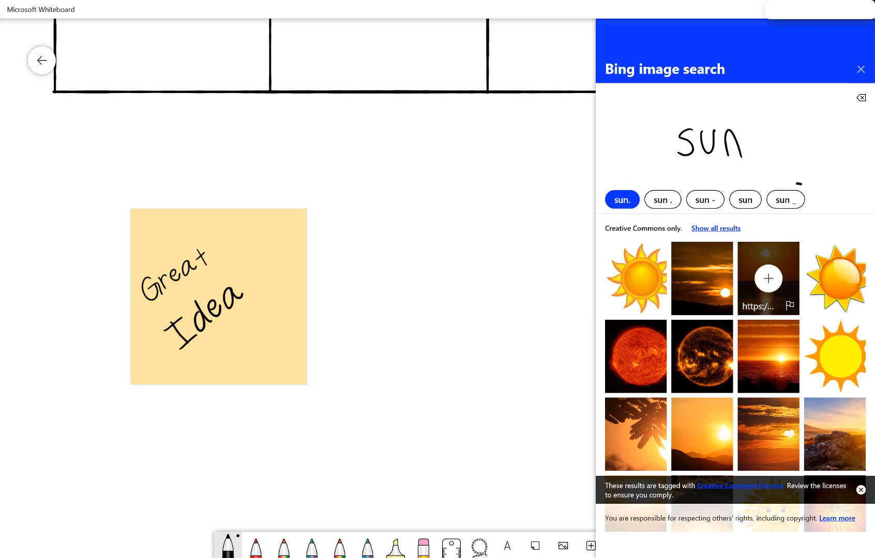
left_click(768, 279)
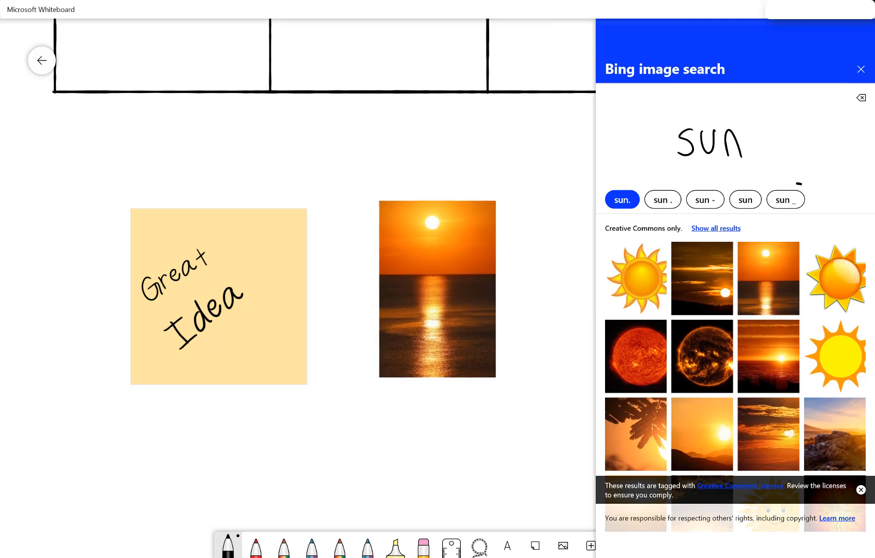
left_click(860, 69)
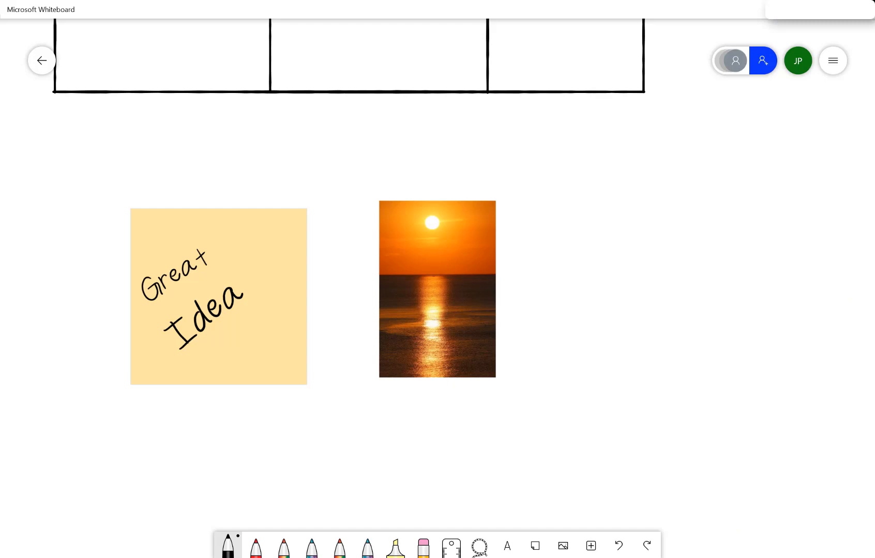
Step: Move the sunset image flush against the right edge of the "Great Idea" note, aligned with its center
left_click(437, 290)
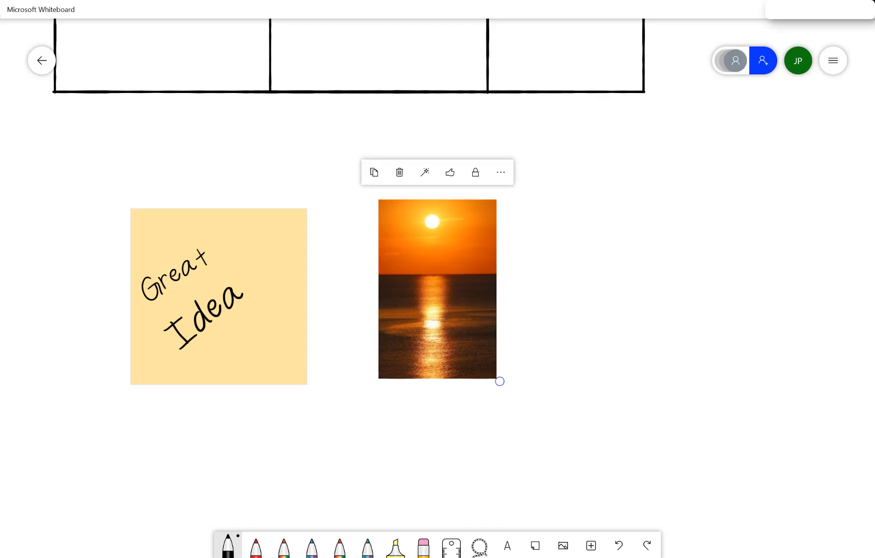
left_click_drag(437, 289, 365, 297)
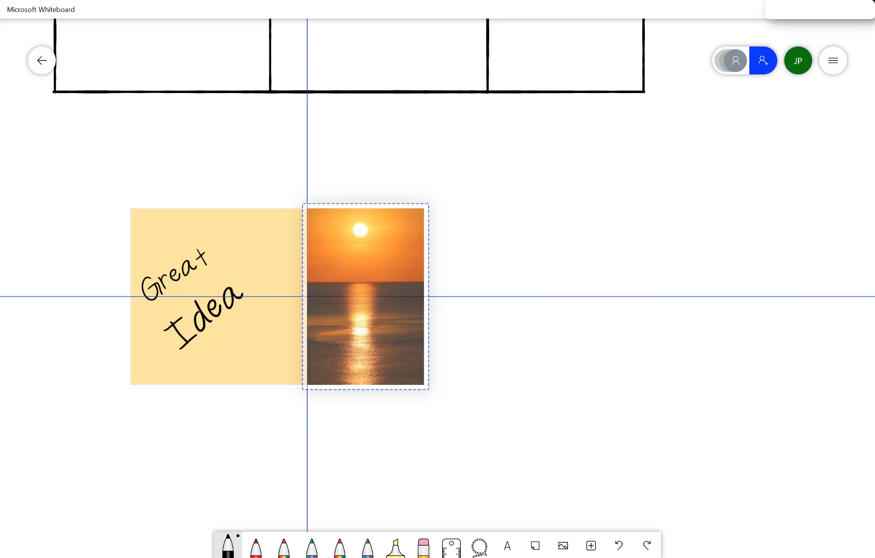
left_click_drag(365, 297, 366, 297)
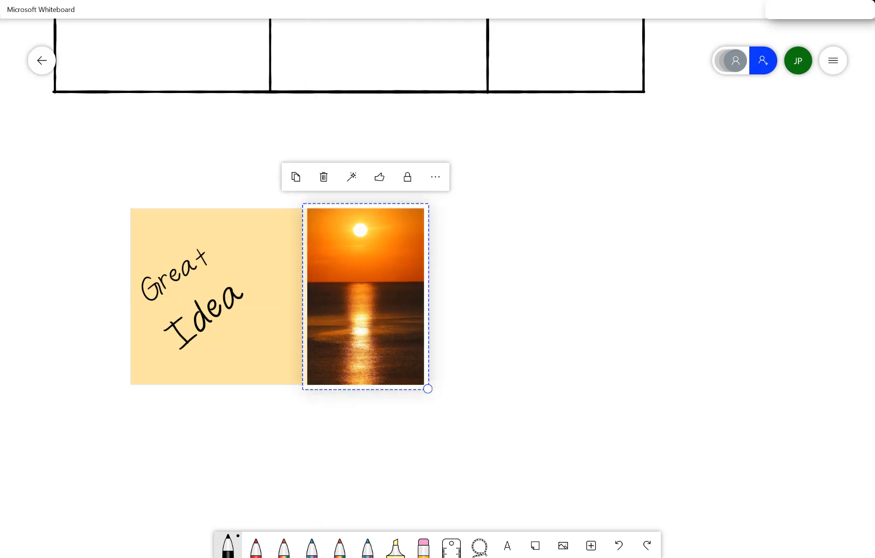
Step: Add a second sticky note and align it flush against the right edge of the sunset image
left_click(535, 547)
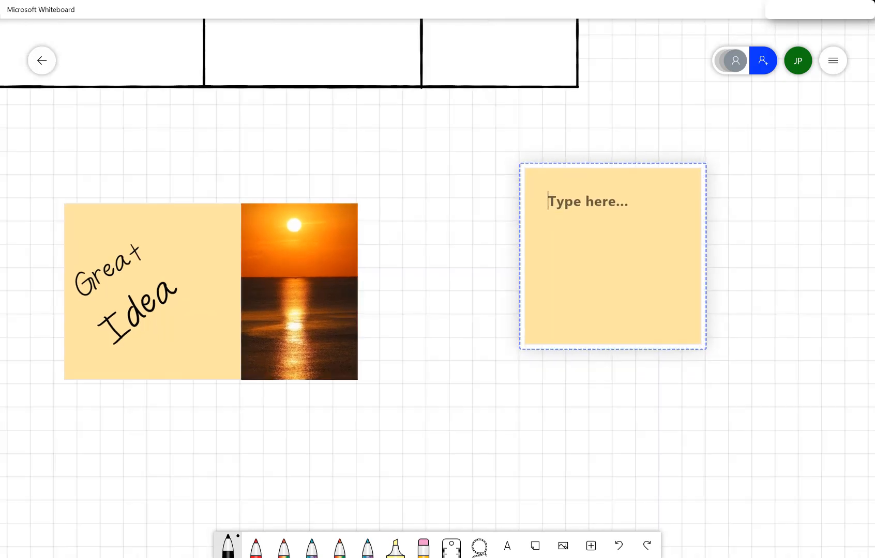
left_click_drag(518, 253, 355, 292)
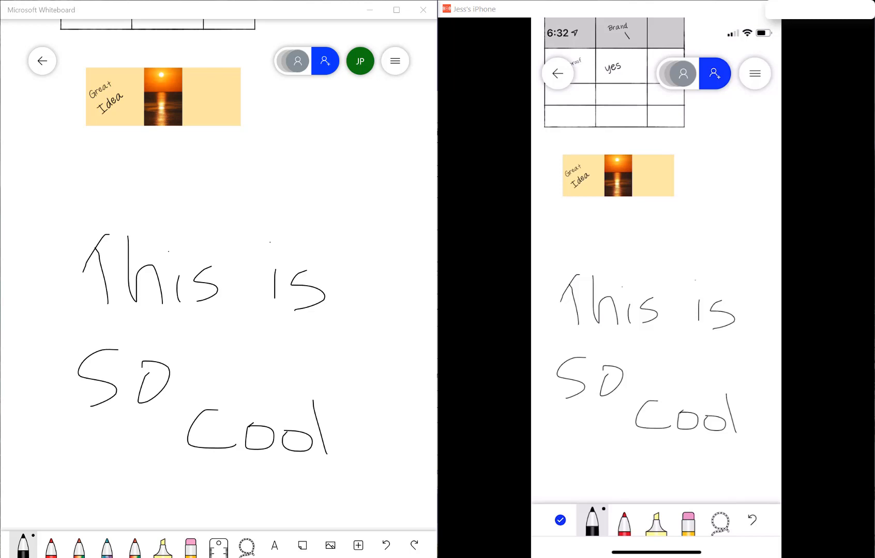
Step: Handwrite "subscribe" in rainbow ink below the sticky notes and beautify the word
mouse_move(47, 186)
left_mouse_down()
mouse_move(61, 253)
mouse_move(118, 228)
mouse_move(234, 219)
mouse_move(310, 199)
left_mouse_up()
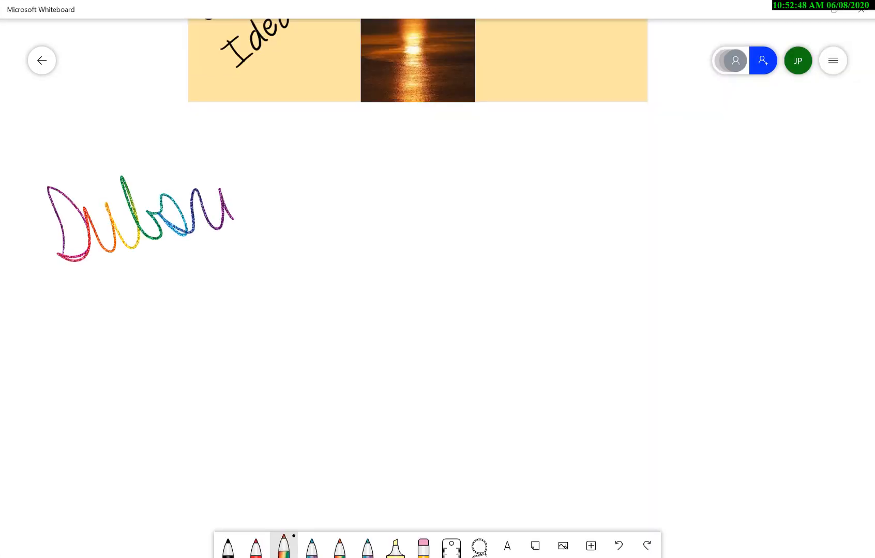
left_click(210, 169)
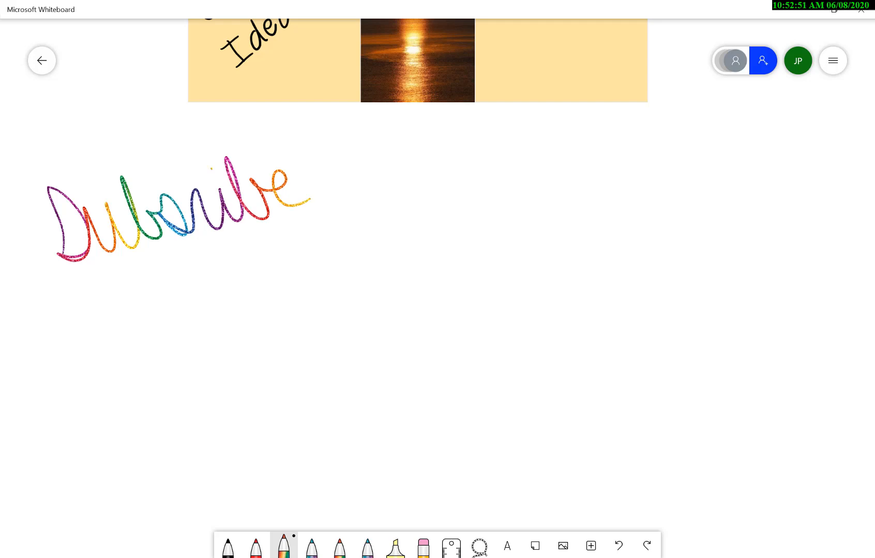
left_click(171, 211)
left_click_drag(171, 212, 170, 195)
Step: Handwrite "ring the bell" in rainbow ink below "subscribe" and beautify the phrase
mouse_move(289, 349)
left_mouse_down()
mouse_move(303, 294)
mouse_move(394, 336)
mouse_move(439, 383)
left_mouse_up()
mouse_move(509, 320)
left_mouse_down()
mouse_move(513, 336)
mouse_move(575, 325)
left_mouse_up()
left_click_drag(494, 299, 524, 291)
left_click_drag(620, 270, 701, 335)
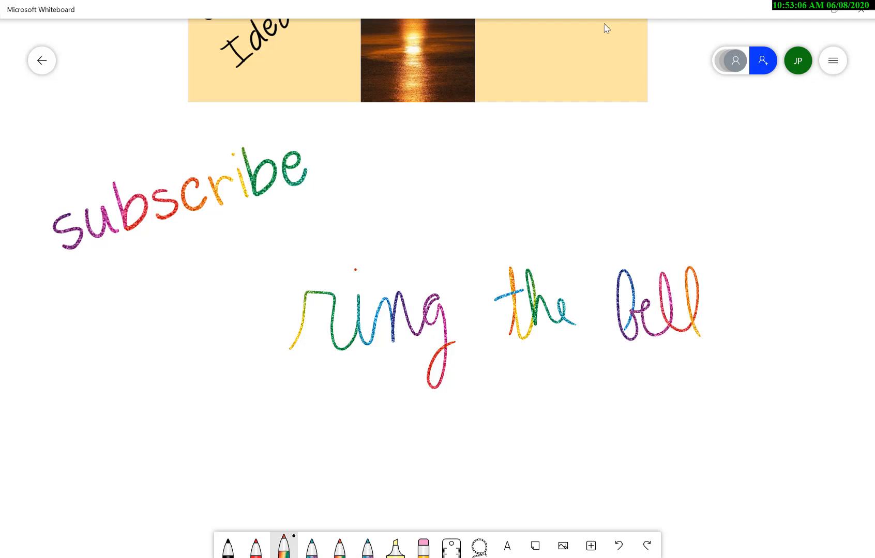
left_click(365, 312)
left_click(523, 235)
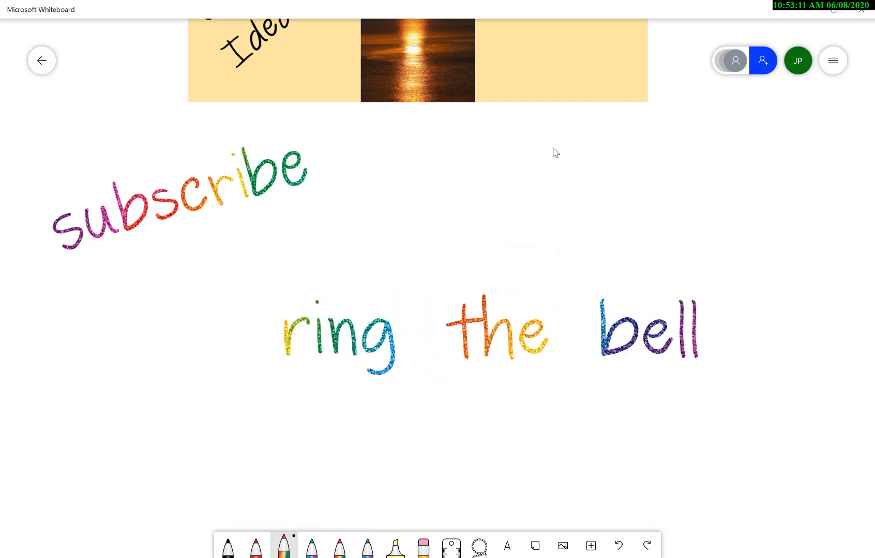